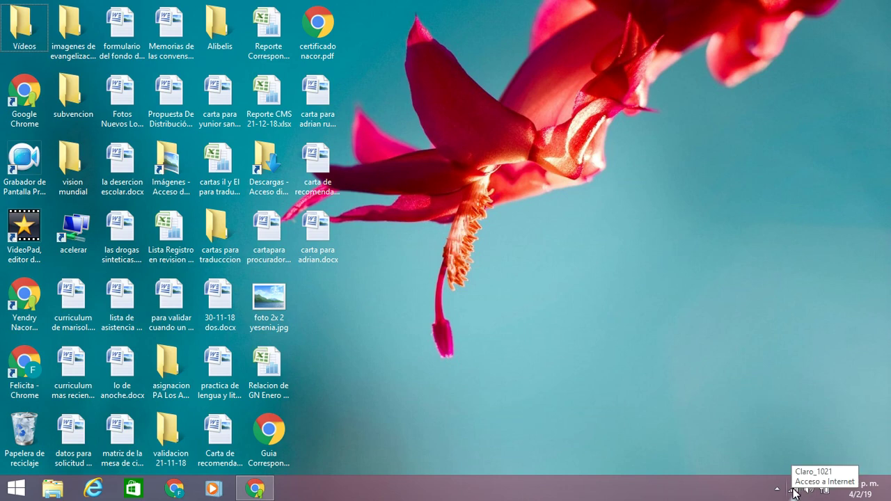
Open the Network and Sharing Center from the network connection indicator and minimize its window
right_click(793, 491)
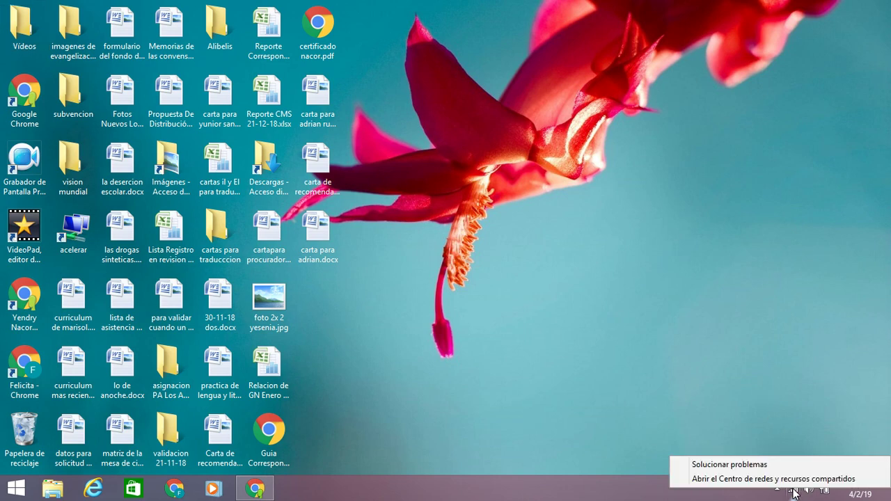
left_click(790, 481)
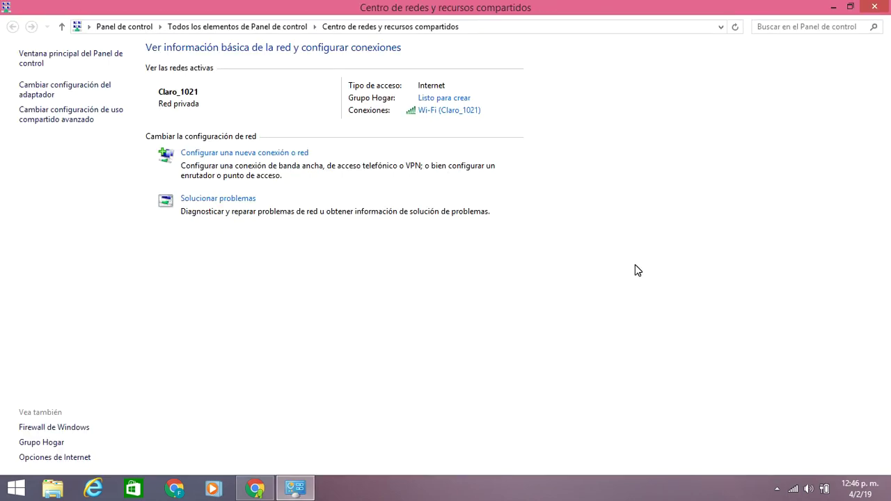
left_click(836, 4)
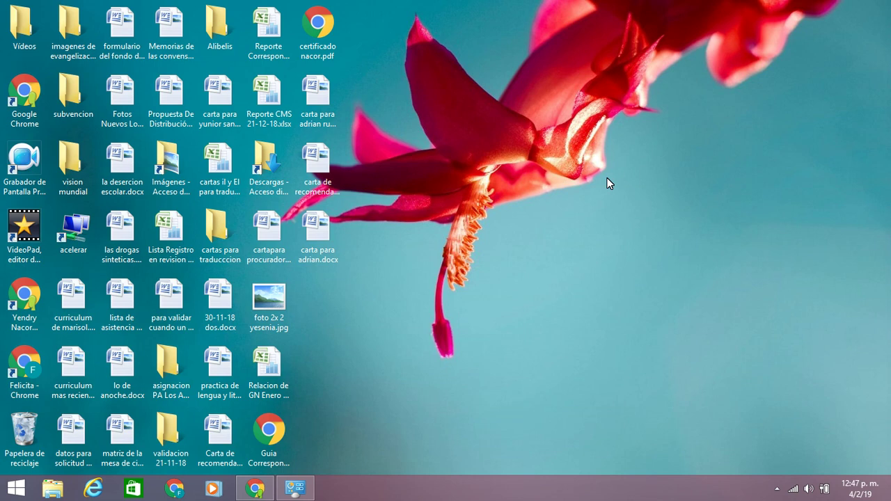
Open the properties of Red from File Explorer and maximize the resulting Network and Sharing Center window
key("super+e")
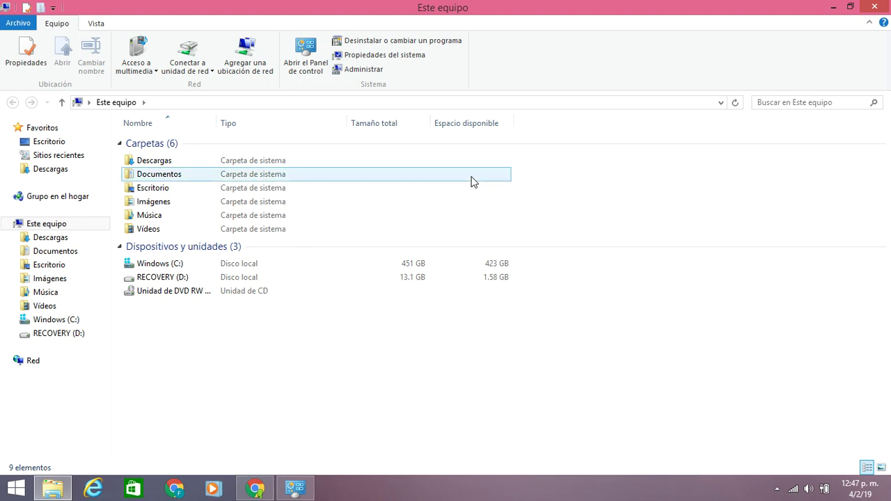
right_click(35, 367)
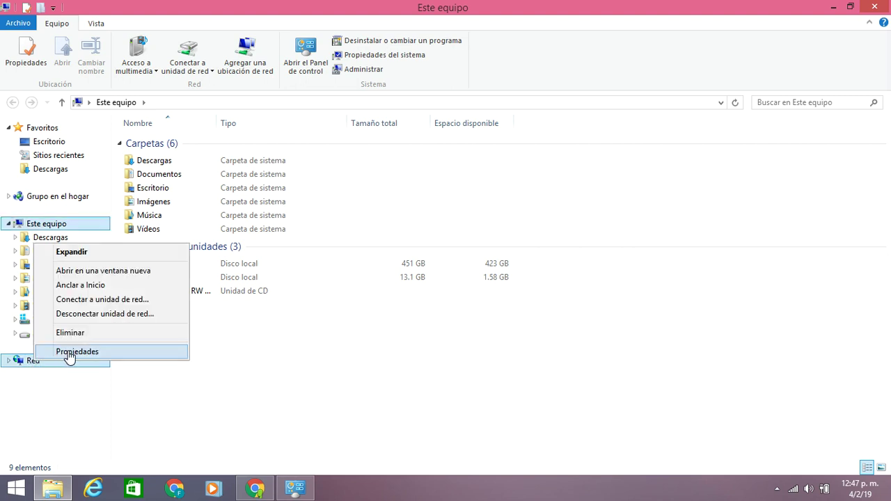
left_click(69, 351)
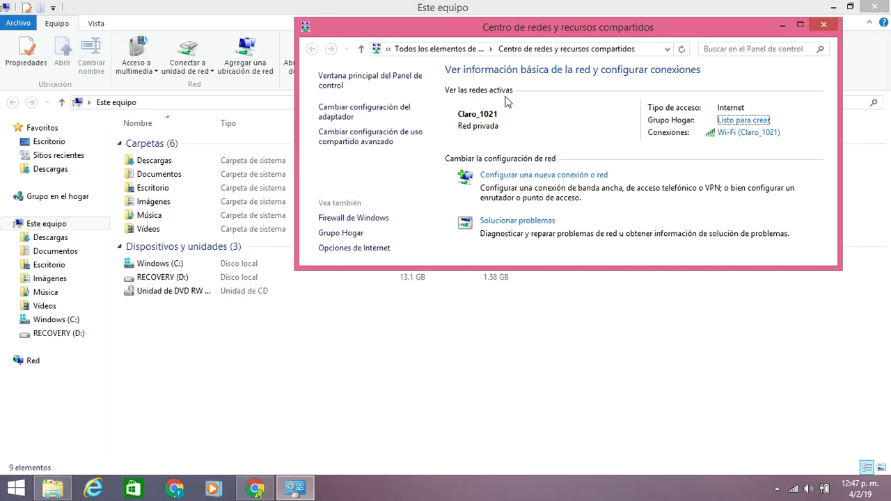
left_click(800, 26)
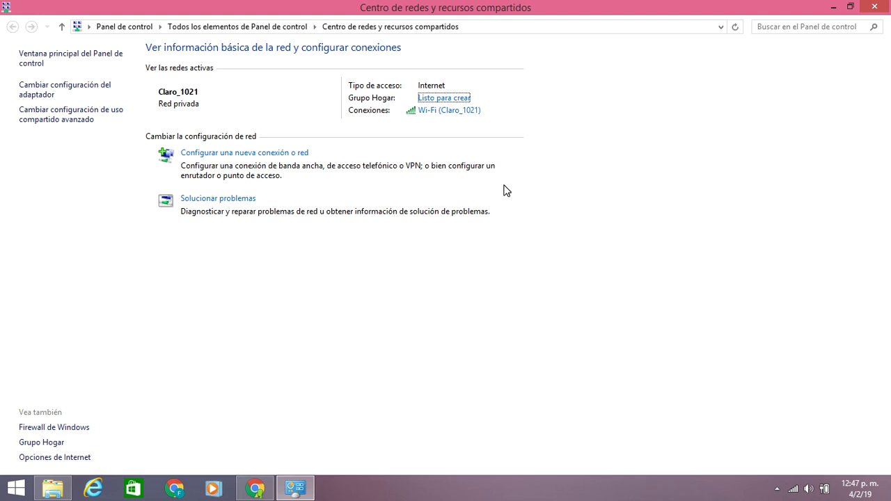
Open the properties of the active Wi-Fi connection and read the descriptions of its TCP/IPv6 and TCP/IPv4 elements
left_click(436, 112)
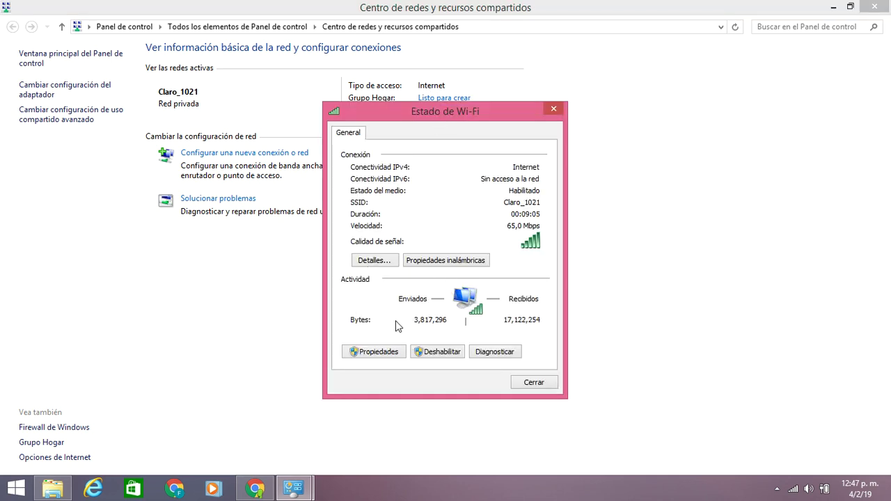
left_click(376, 352)
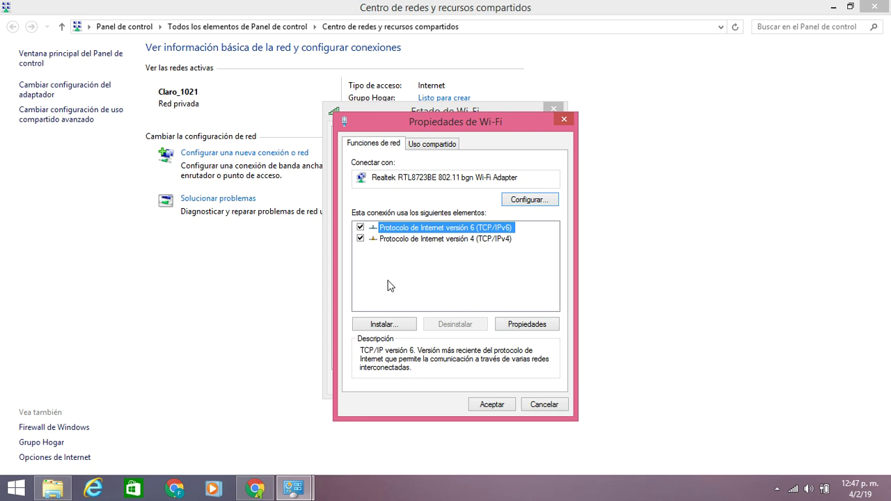
left_click(371, 265)
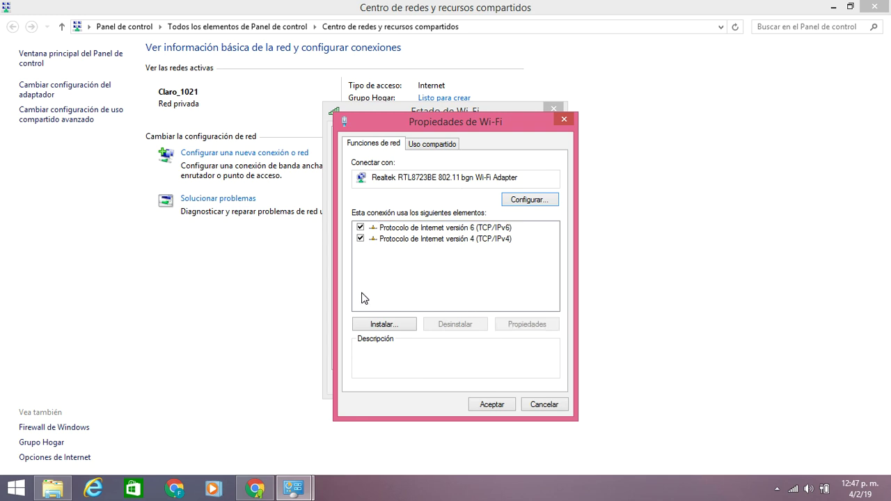
left_click(456, 240)
left_click(448, 227)
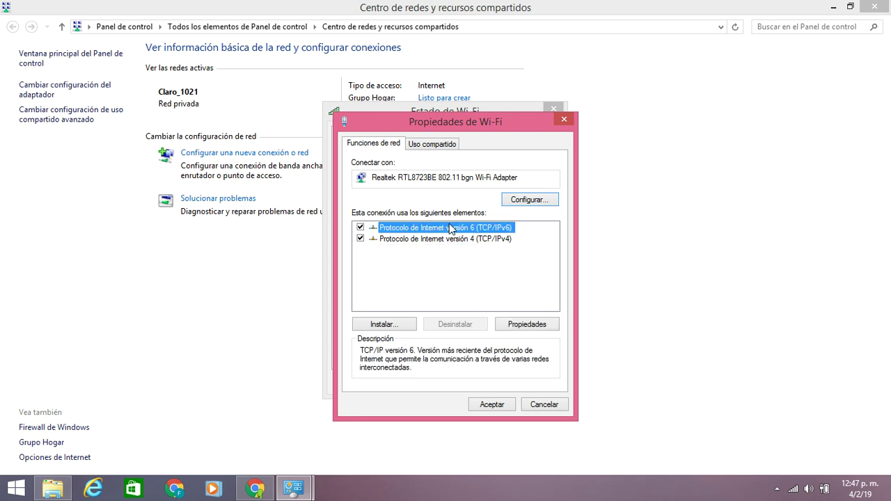
left_click(445, 240)
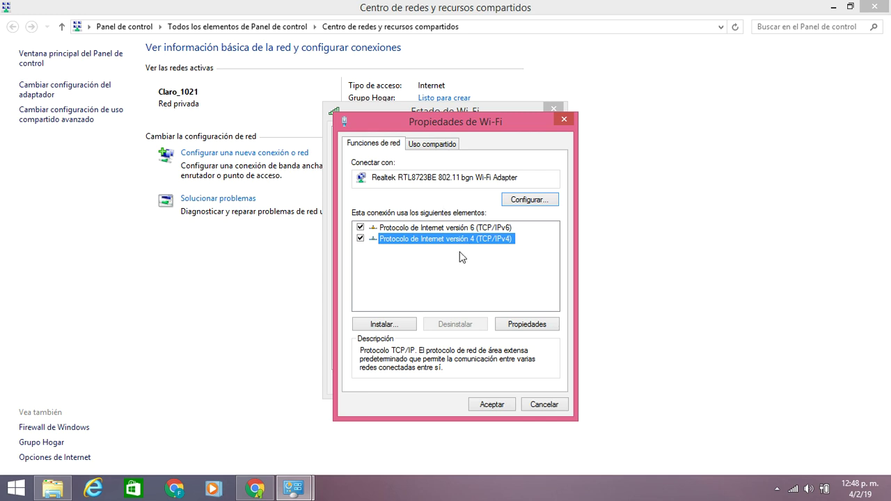
left_click(447, 224)
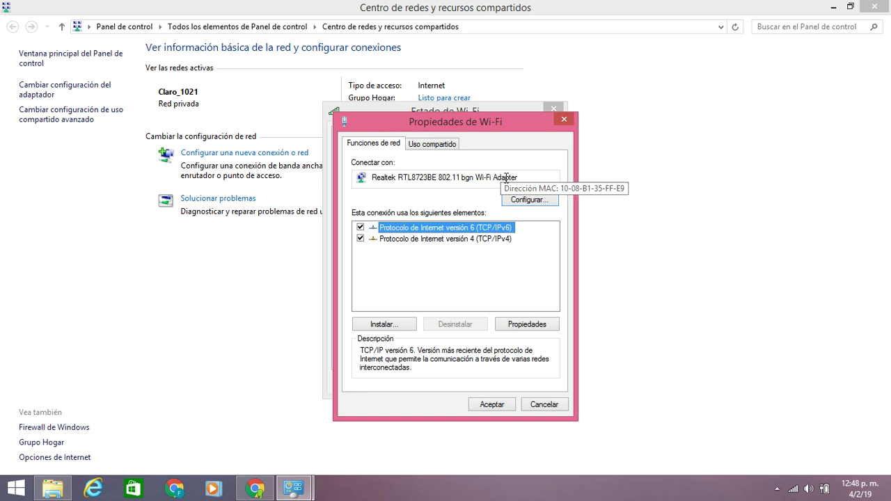
Open the configuration of the Realtek Wi-Fi adapter and display its advanced options
left_click(519, 201)
left_click(465, 301)
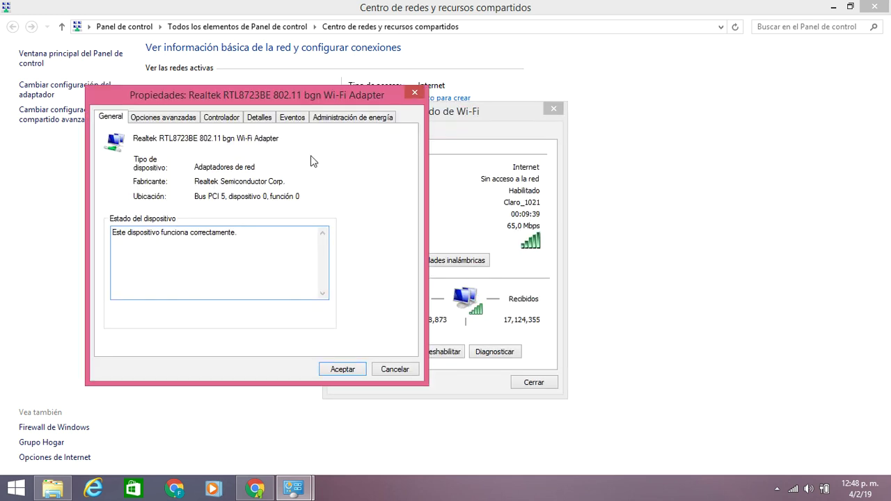
left_click(169, 117)
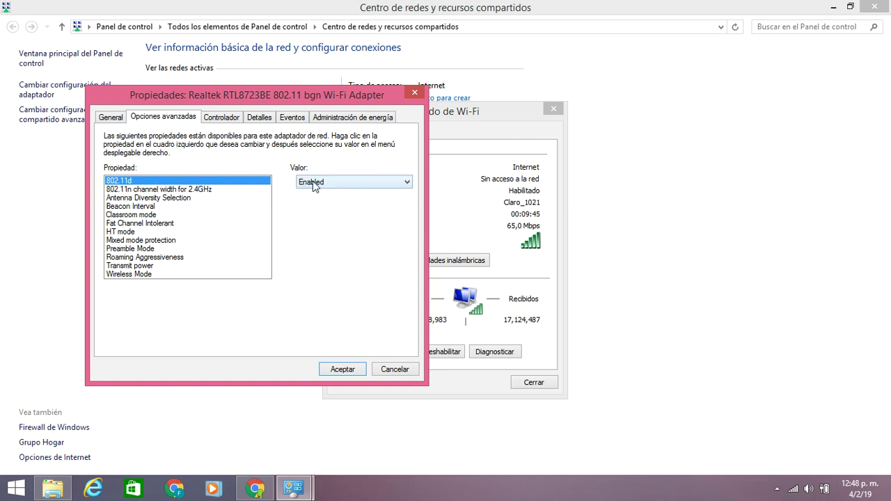
Review the values of the adapter's advanced properties, from 802.11n channel width for 2.4GHz through Preamble Mode
left_click(204, 190)
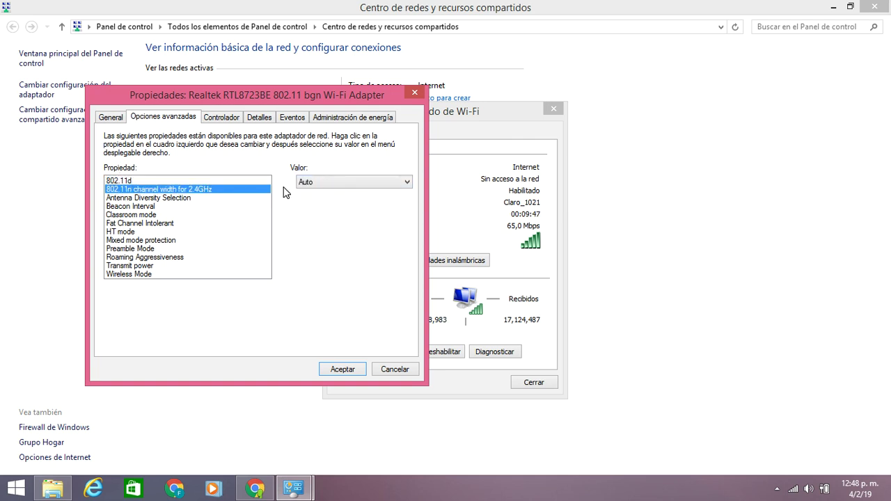
left_click(325, 182)
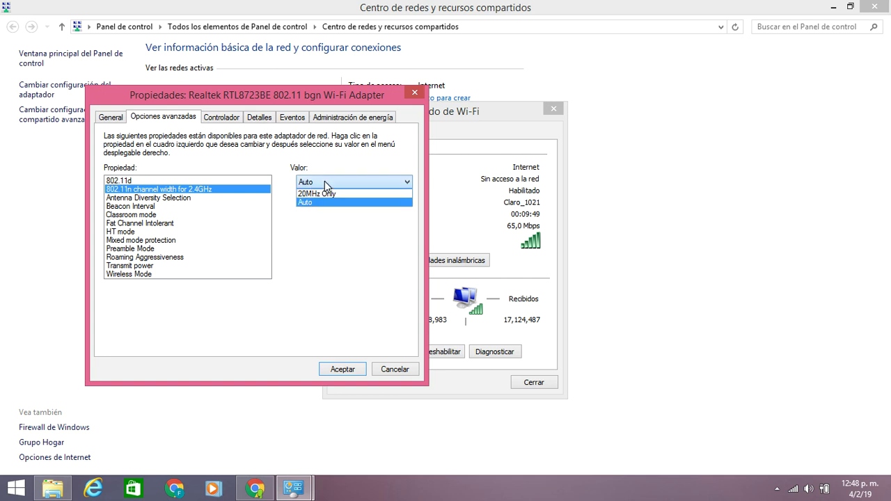
left_click(324, 181)
left_click(132, 199)
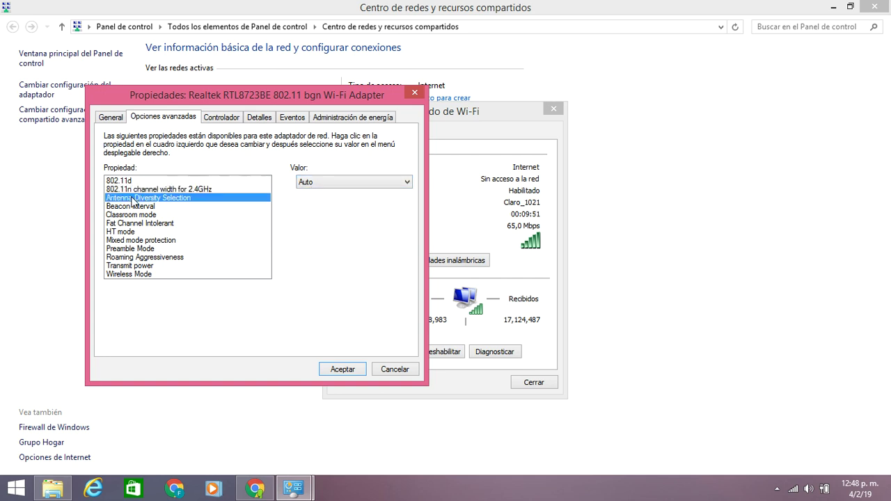
left_click(323, 181)
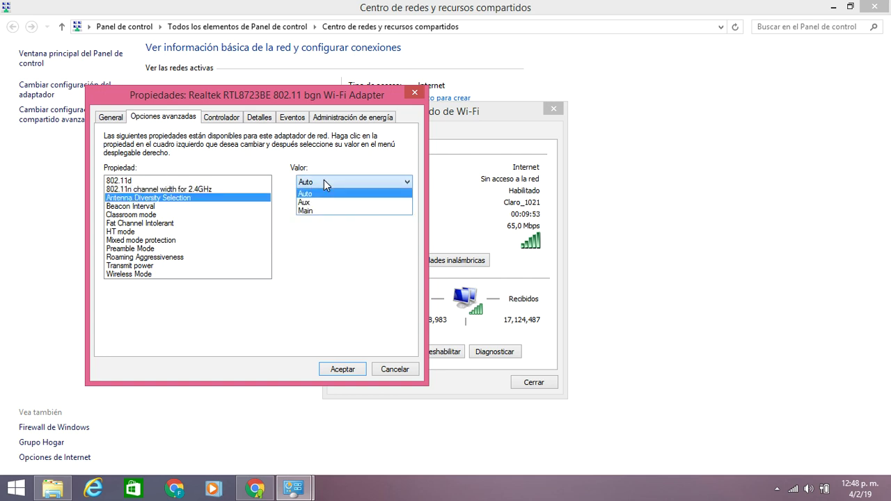
left_click(323, 181)
left_click(130, 207)
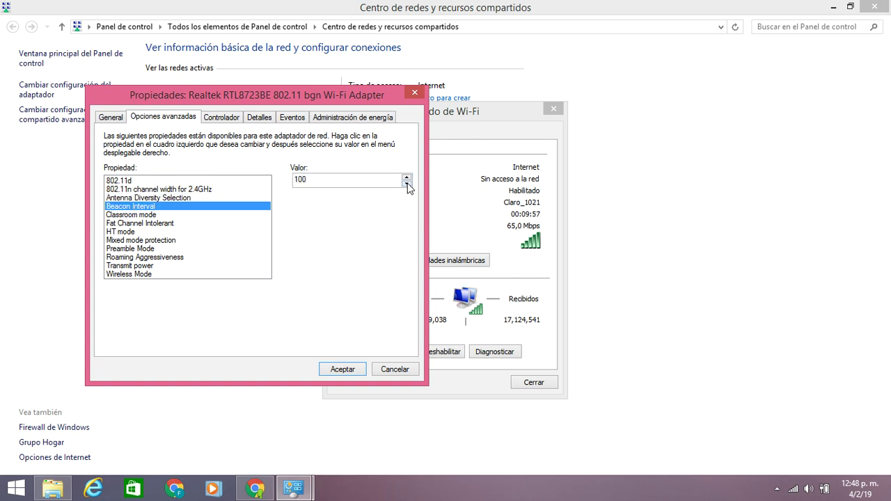
left_click(137, 214)
left_click(142, 223)
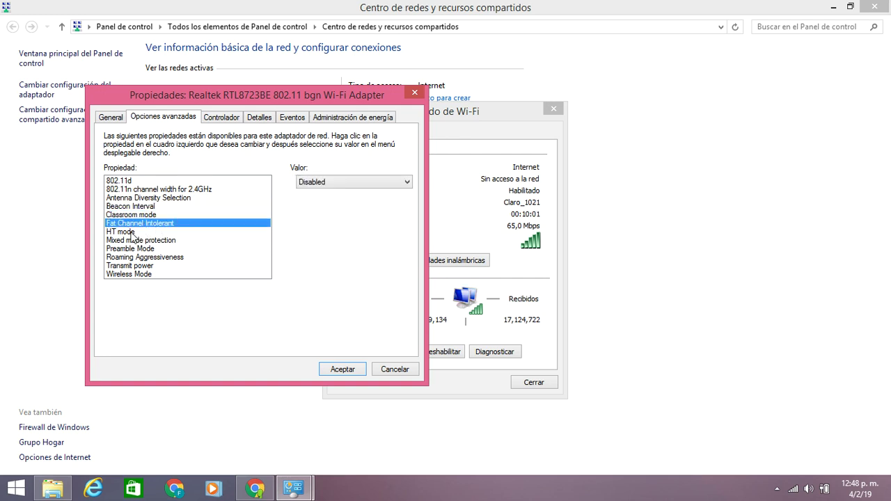
left_click(131, 232)
left_click(159, 240)
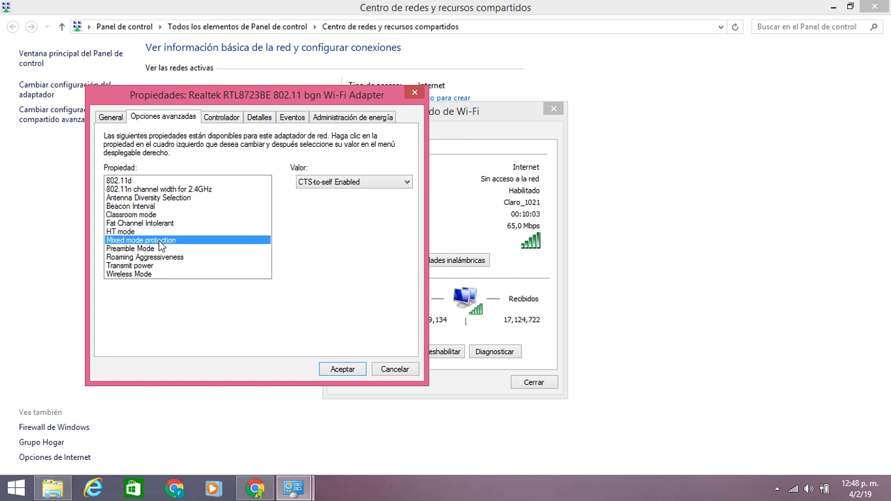
left_click(135, 251)
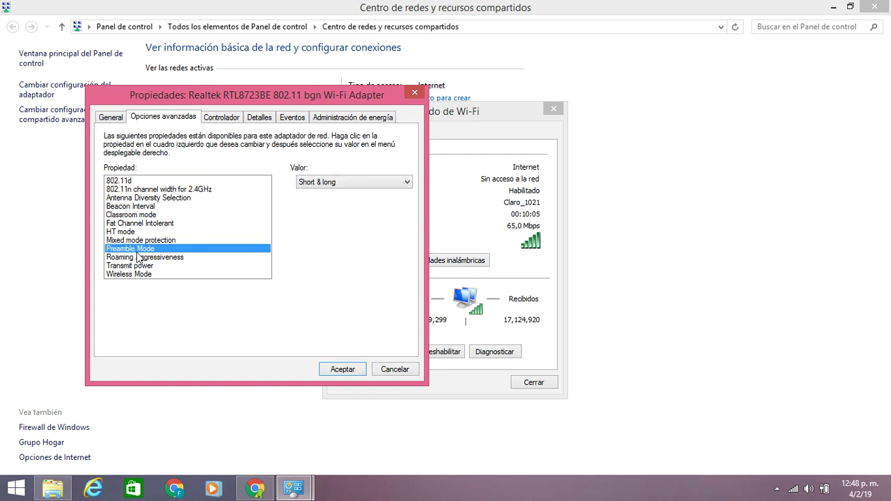
Set the adapter's Roaming Aggressiveness property to 6. Highest
left_click(140, 257)
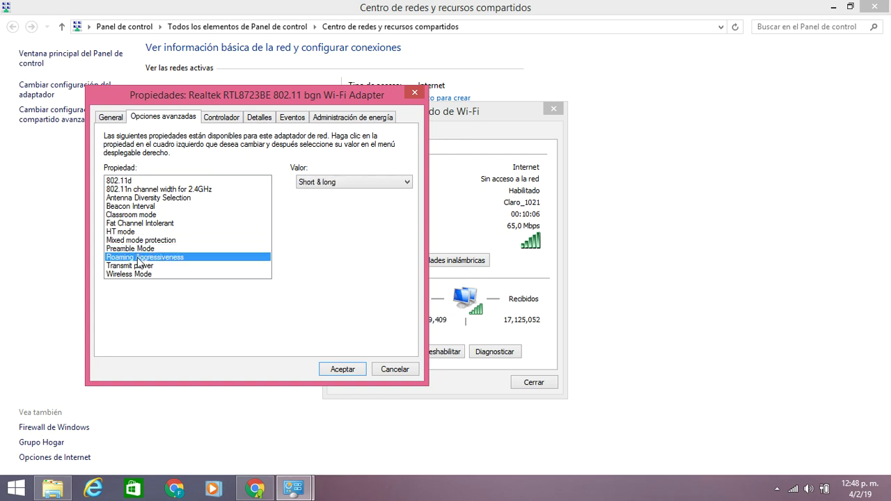
left_click(358, 181)
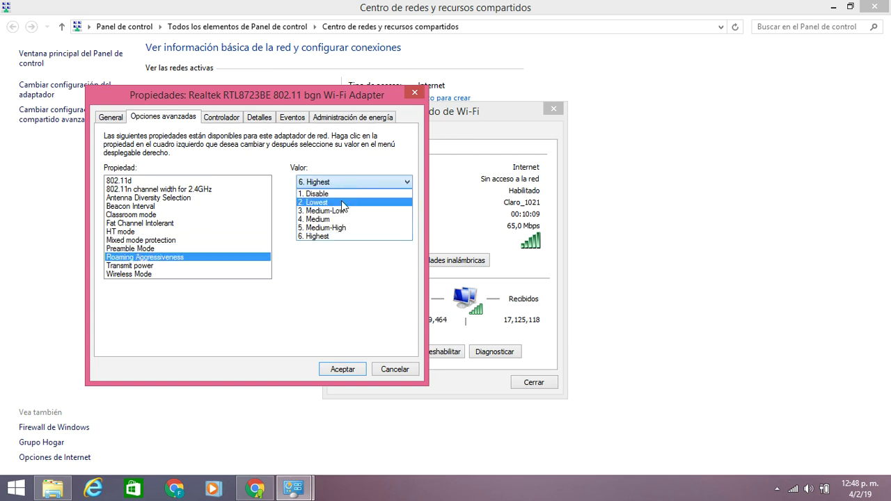
left_click(329, 237)
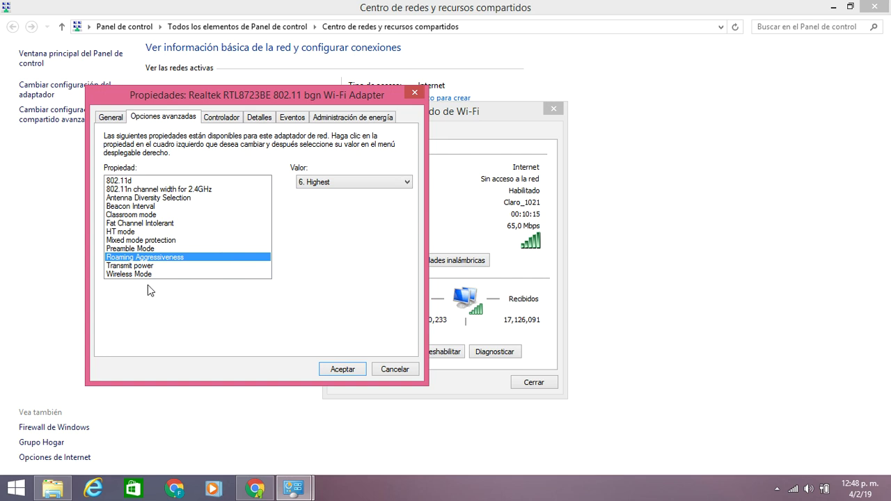
Set the adapter's Transmit power to 5. Highest and check the Wireless Mode value
left_click(153, 266)
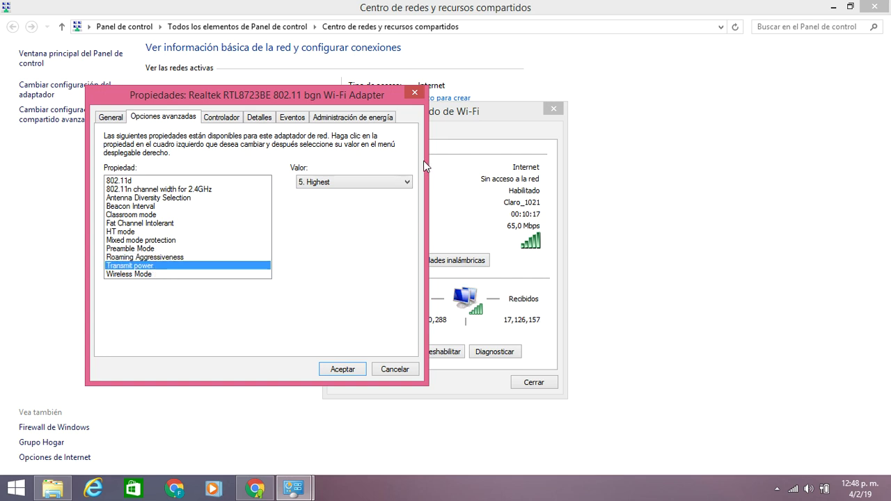
left_click(368, 182)
left_click(328, 237)
left_click(160, 275)
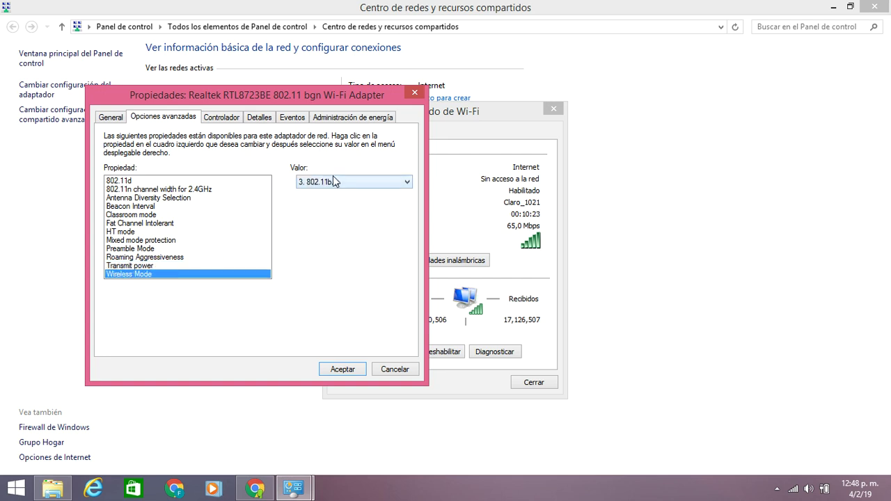
Disallow the computer from turning off the Wi-Fi adapter to save power and accept the adapter settings
left_click(350, 120)
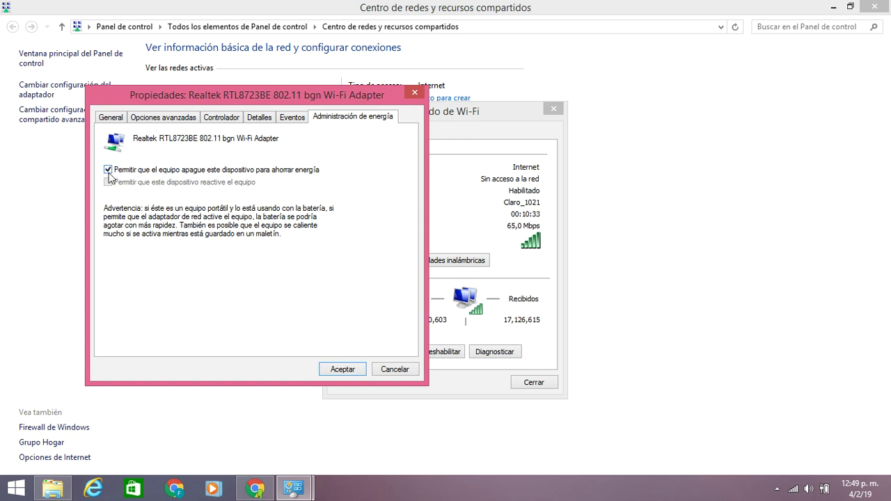
left_click(108, 169)
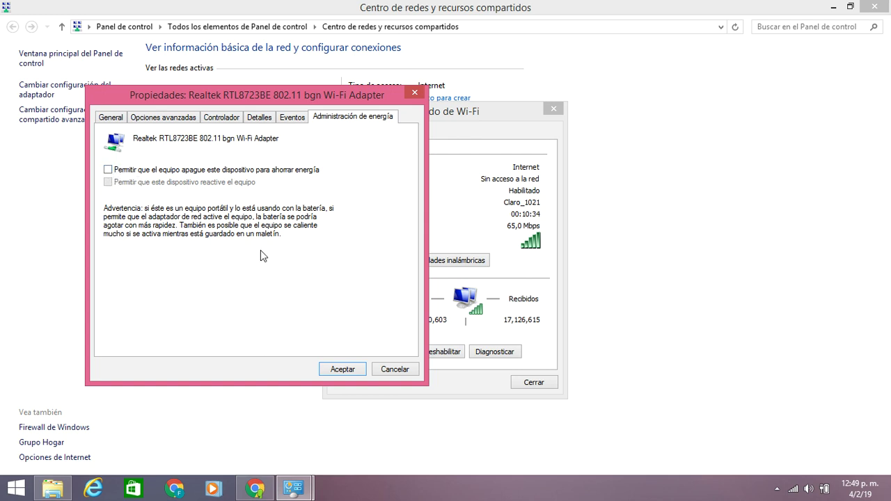
left_click(358, 369)
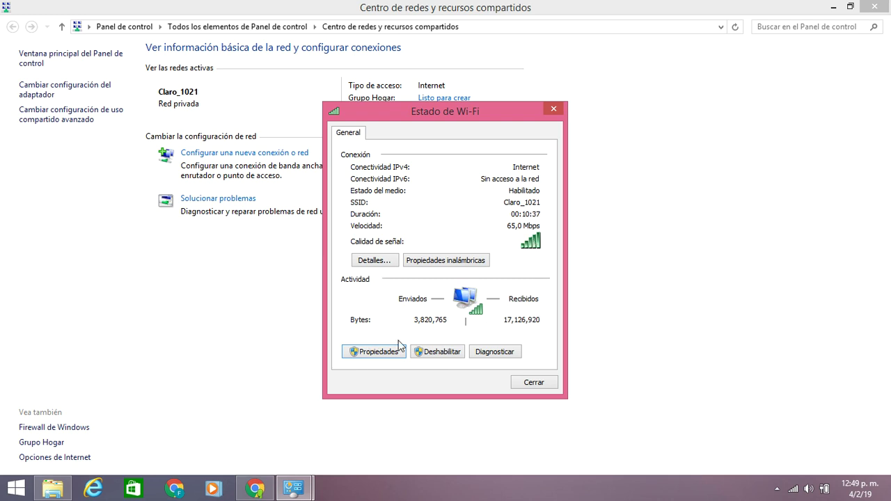
Close the Wi-Fi status dialog, the Network and Sharing Center and the File Explorer window
left_click(553, 382)
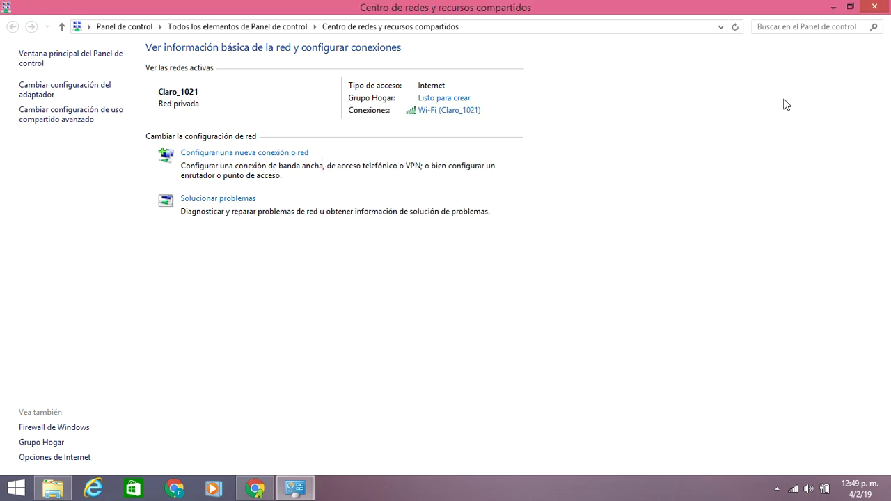
left_click(875, 7)
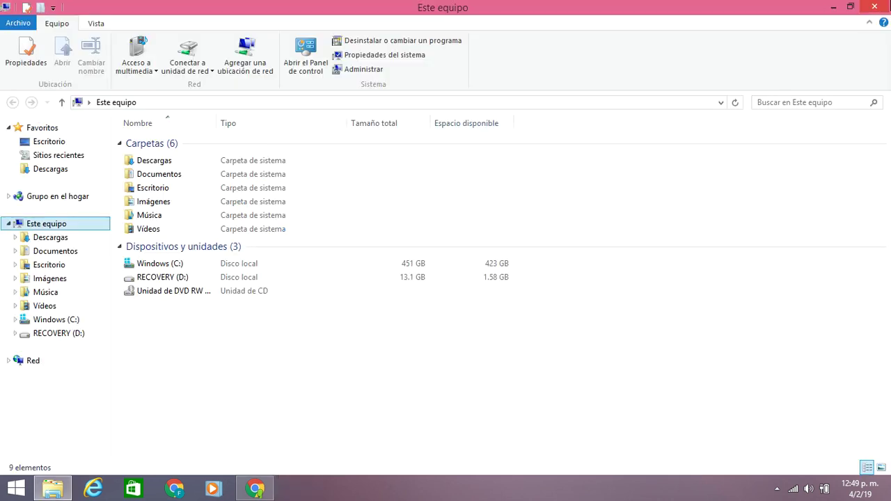
left_click(877, 7)
Find the command prompt by searching for cmd and launch it with administrator rights
key("super")
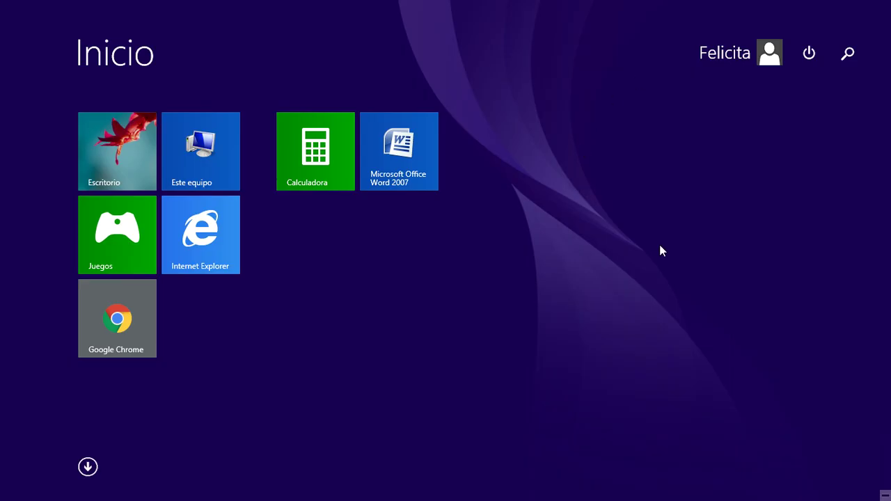
type("cmd")
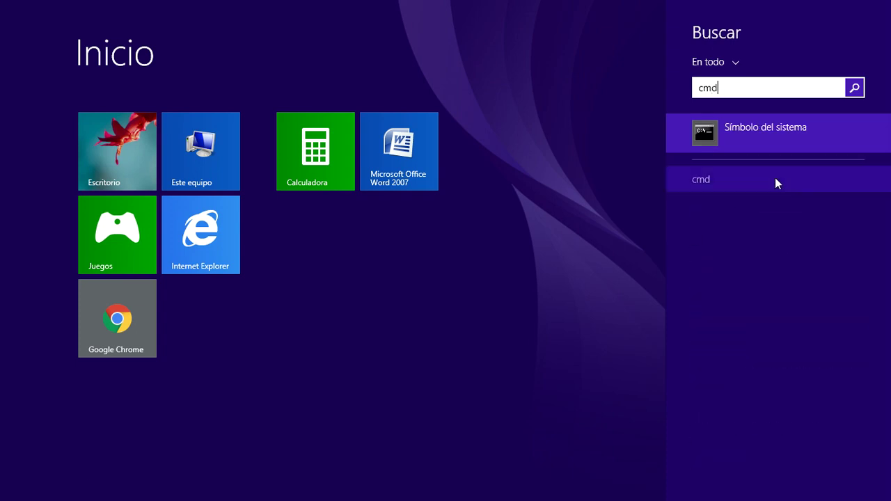
right_click(760, 131)
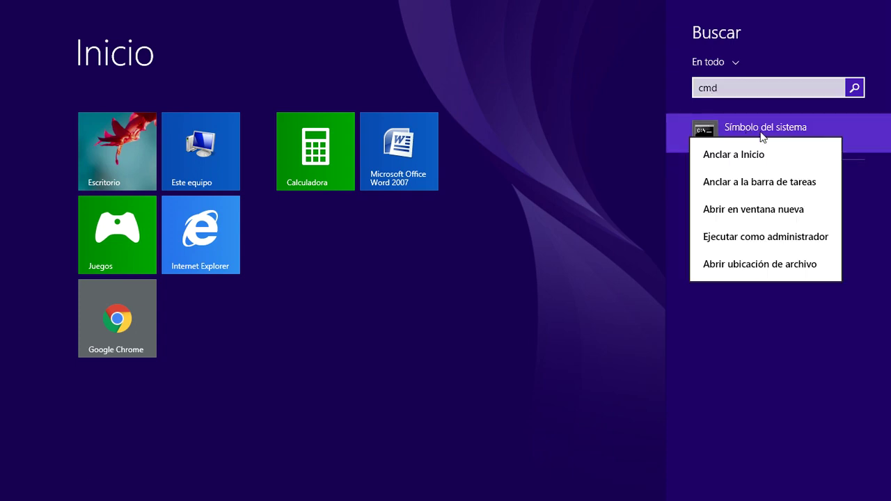
left_click(755, 235)
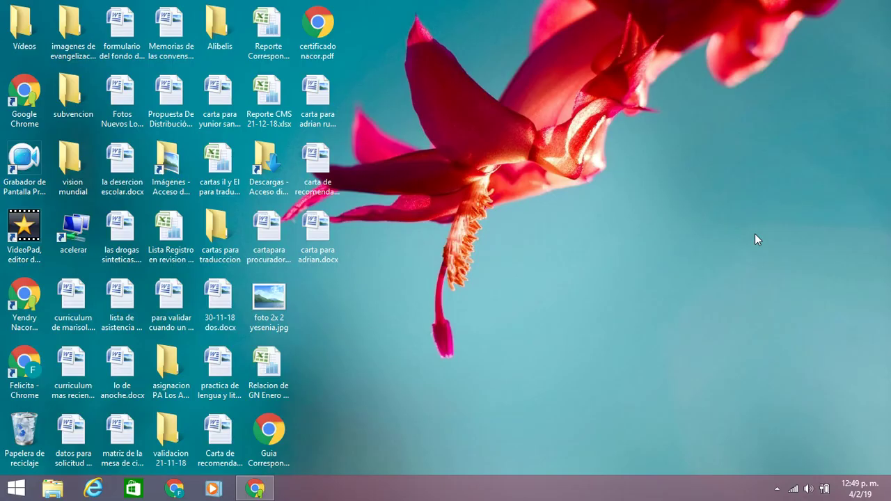
left_click(502, 256)
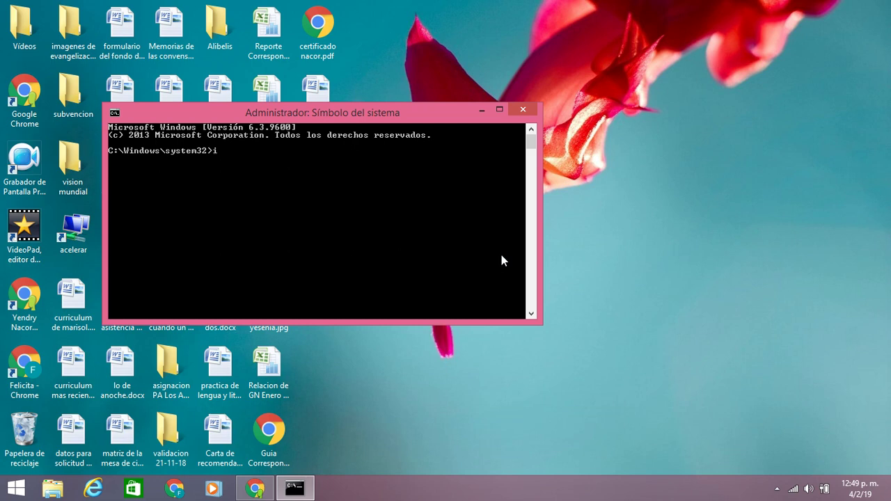
Release and renew the IP address by running ipconfig/release and ipconfig/renew
type("ipcon")
type("fig/release")
key("Return")
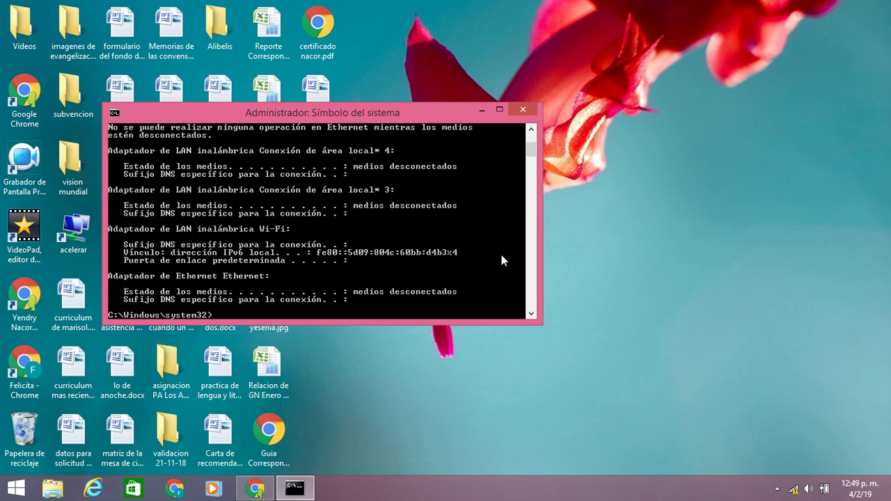
type("ipconfig/renew")
key("Return")
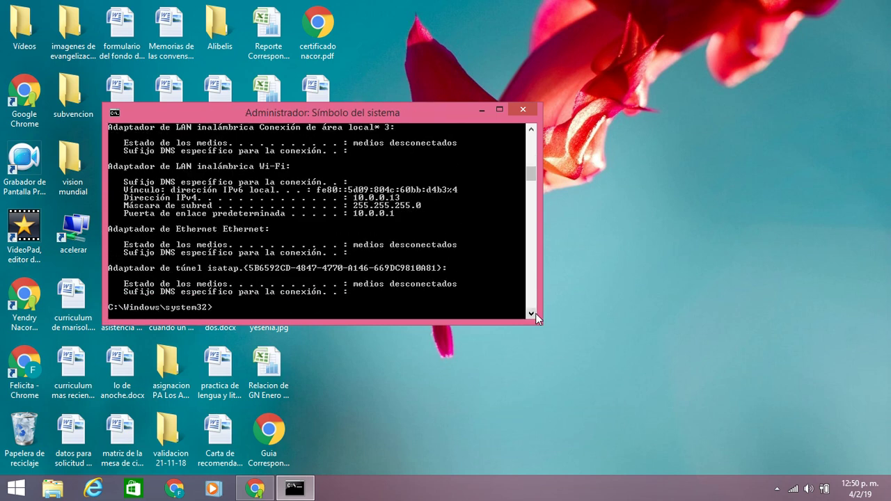
scroll(535, 313, "down", 3)
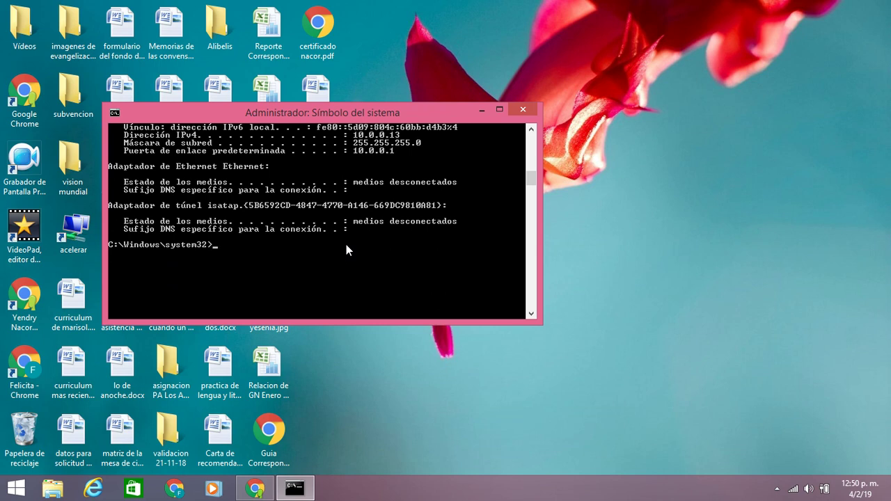
Flush and re-register DNS with ipconfig/flushdns and ipconfig/registerdns, closing the command prompt once both have run
type("ipconfig/flushdns")
key("Return")
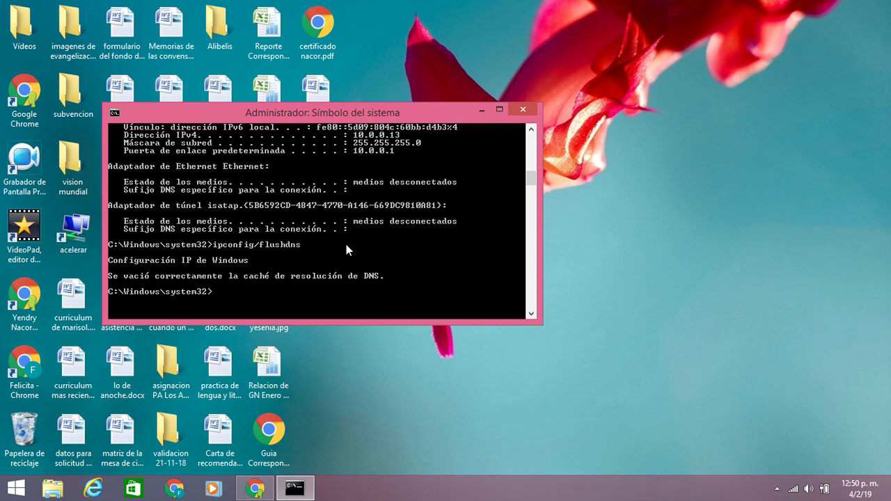
type("ipconfig/registerdns")
key("Return")
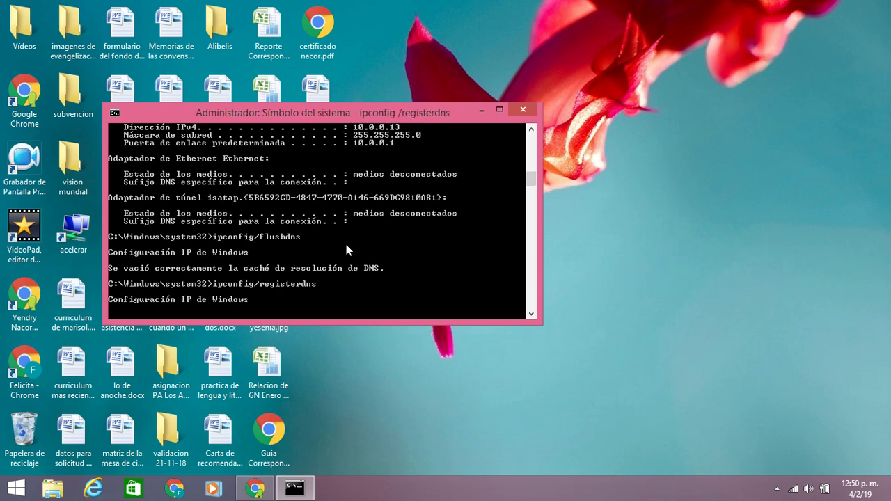
left_click(531, 314)
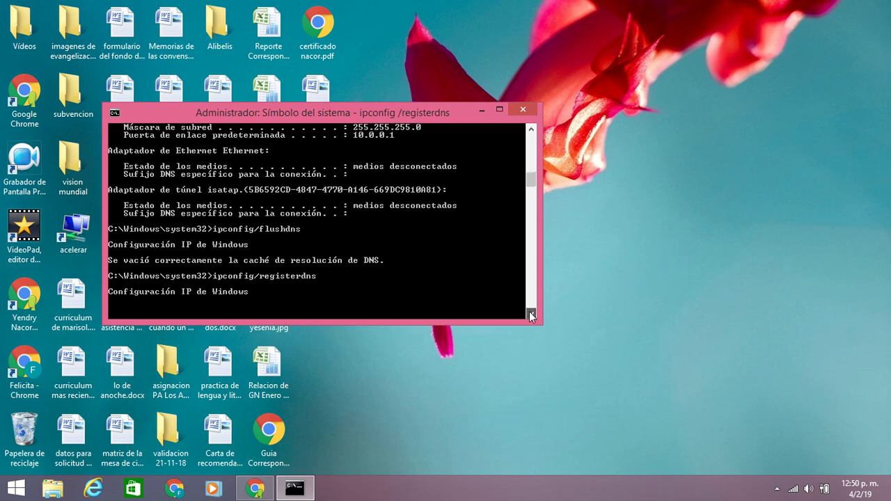
left_click(531, 313)
left_click(531, 314)
left_click(531, 314)
left_click(531, 314)
left_click(530, 314)
left_click(531, 313)
left_click(531, 314)
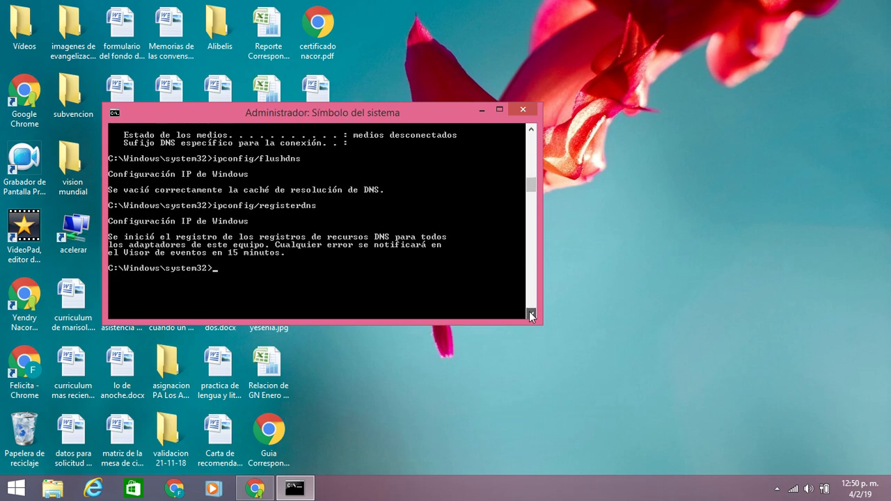
left_click(531, 314)
left_click(531, 314)
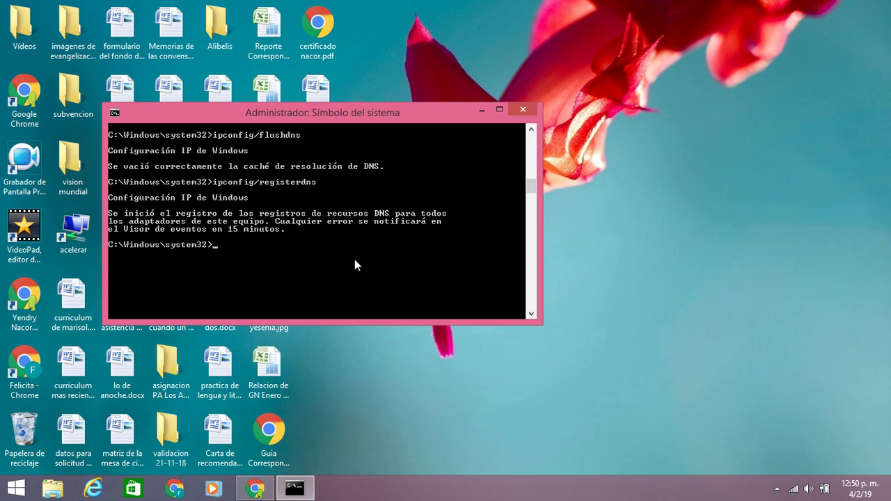
left_click(522, 109)
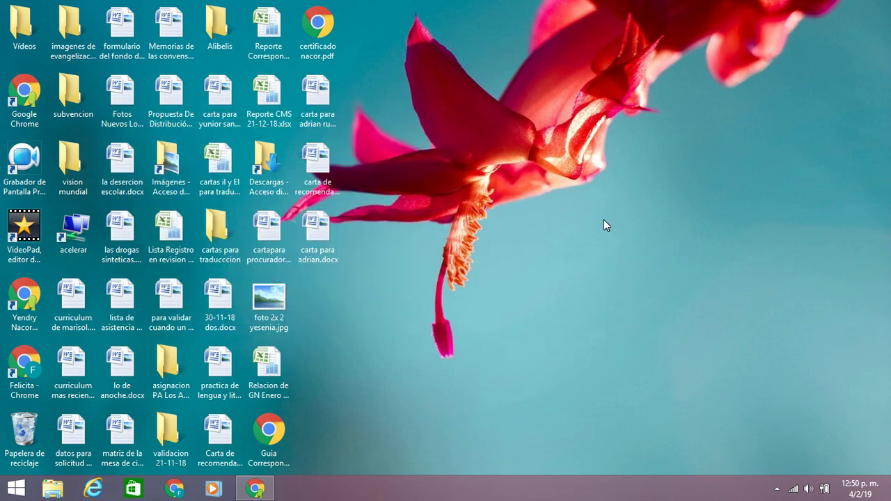
Search for gpedit.msc and open the local Group Policy editor
key("super")
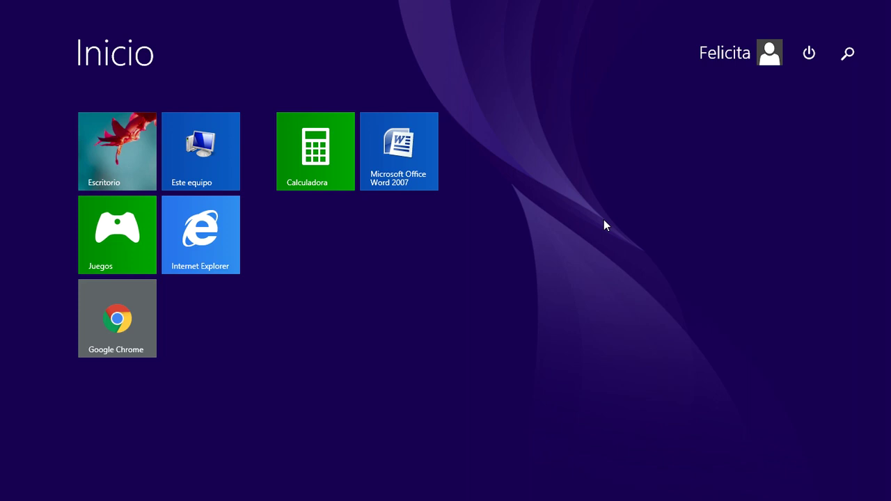
type("gp")
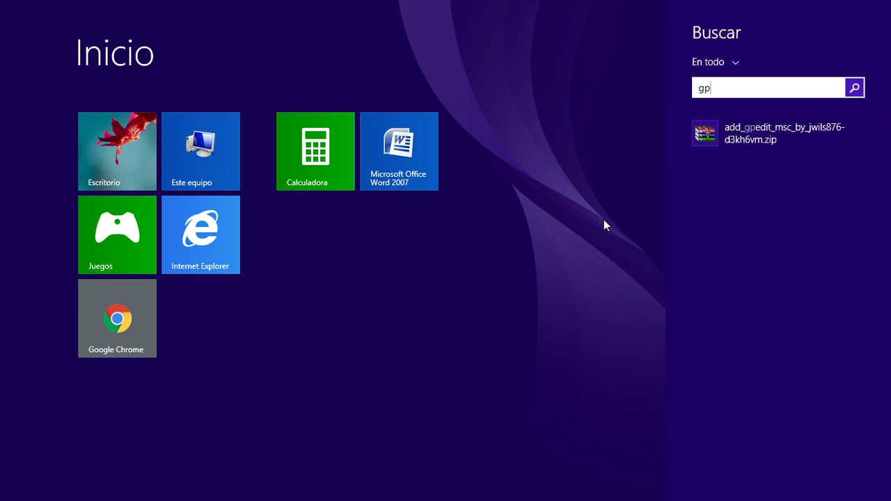
type("edit.msc")
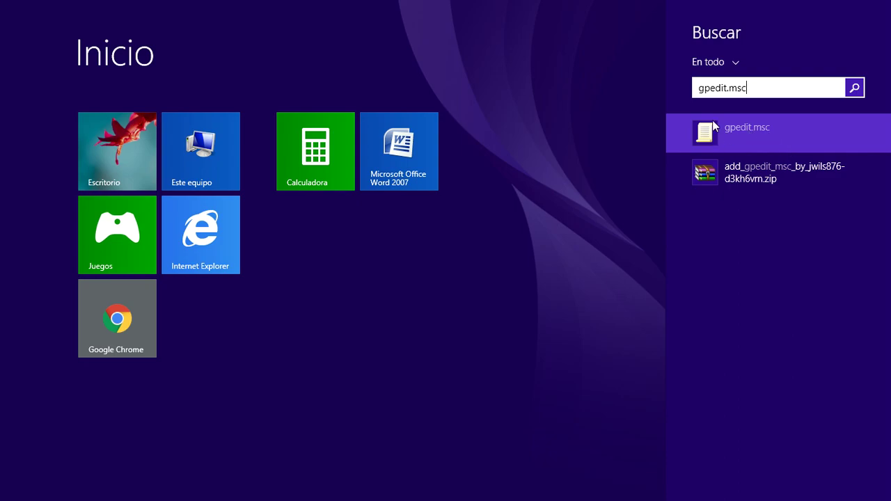
left_click(758, 142)
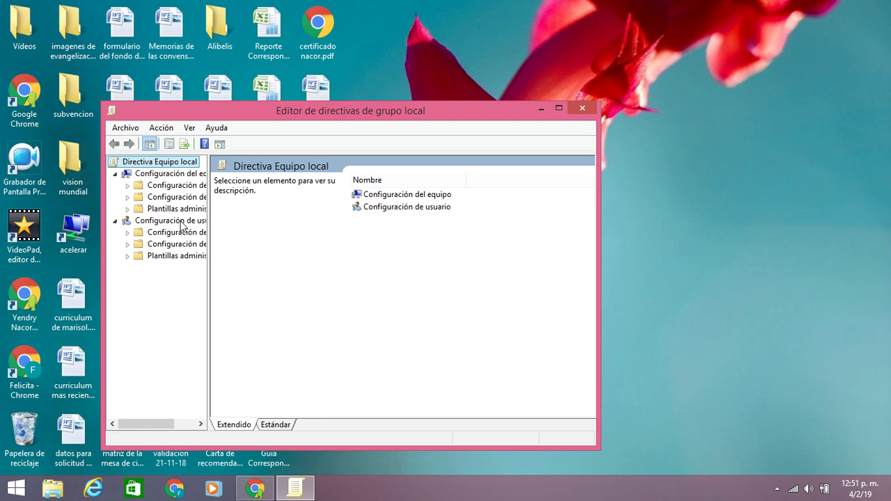
Open the Programador de paquetes QoS folder under the computer configuration's Plantillas administrativas, inside Red
left_click(162, 211)
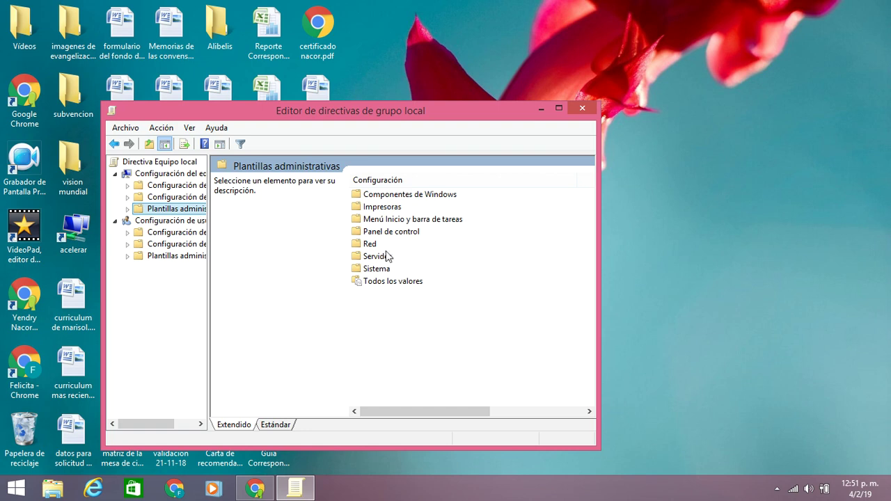
double_click(372, 245)
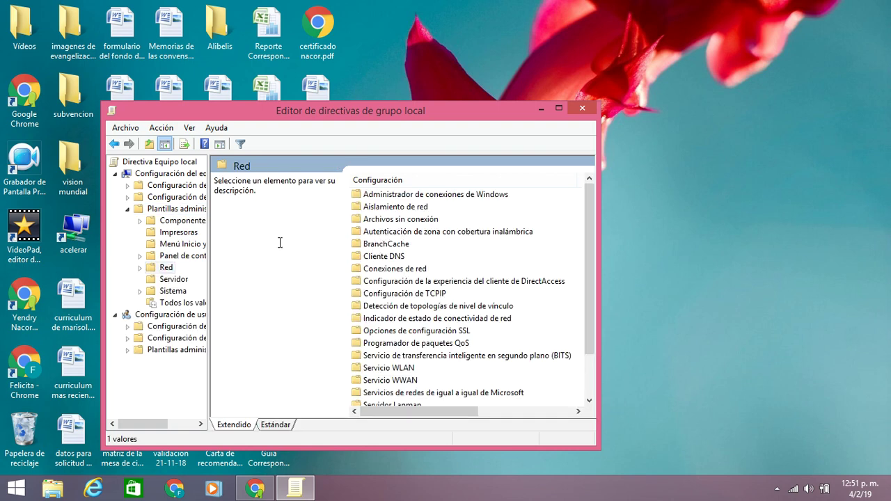
double_click(164, 209)
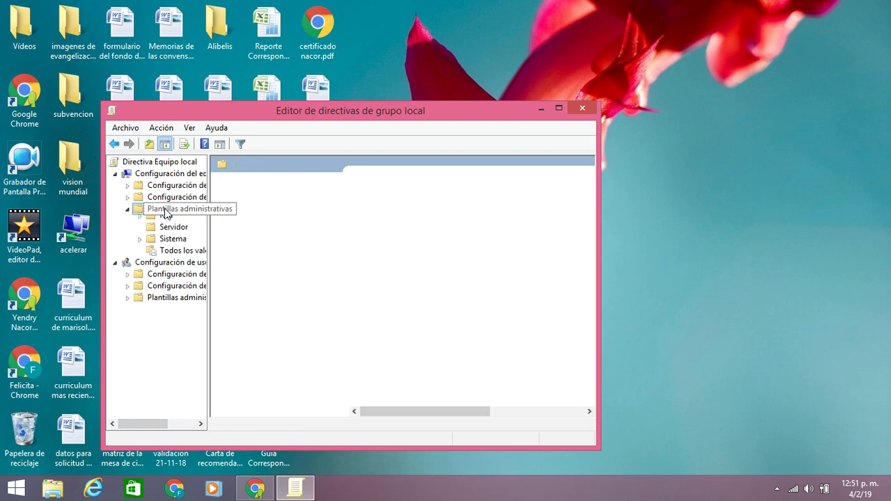
left_click(372, 245)
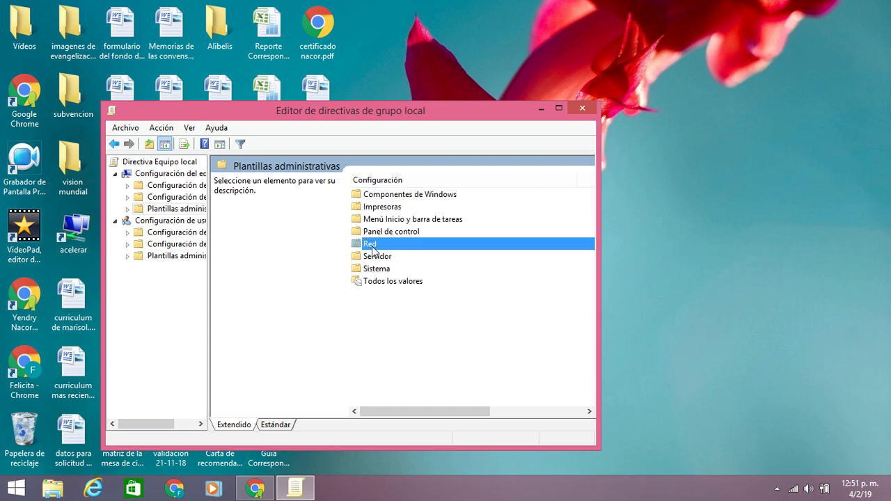
double_click(372, 246)
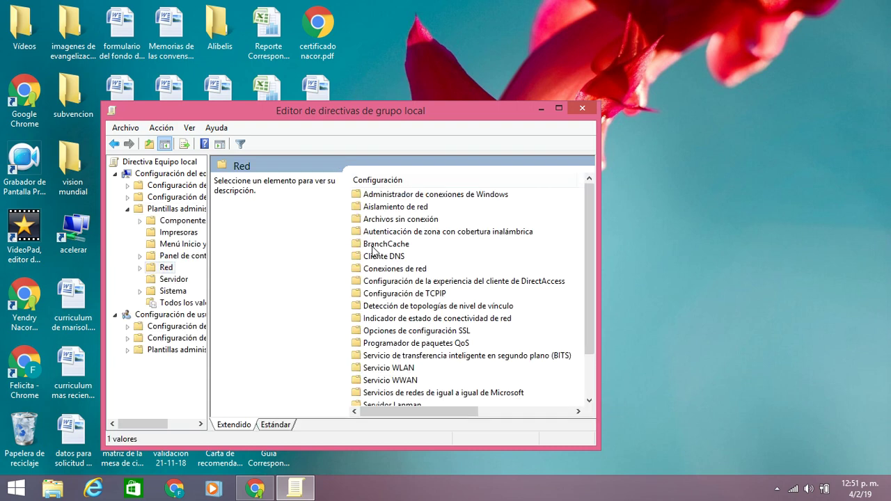
left_click(425, 344)
double_click(424, 345)
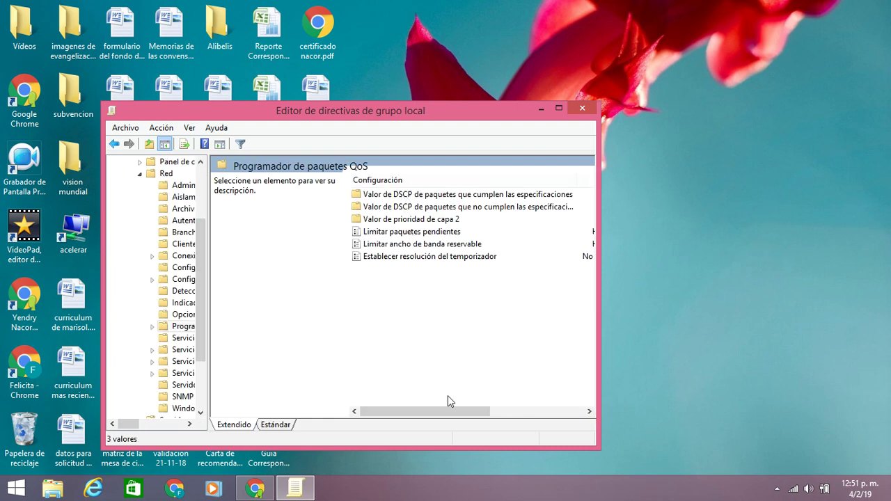
Set the Limitar paquetes pendientes policy to Habilitada with Número de paquetes at 0 and accept it
left_click(589, 411)
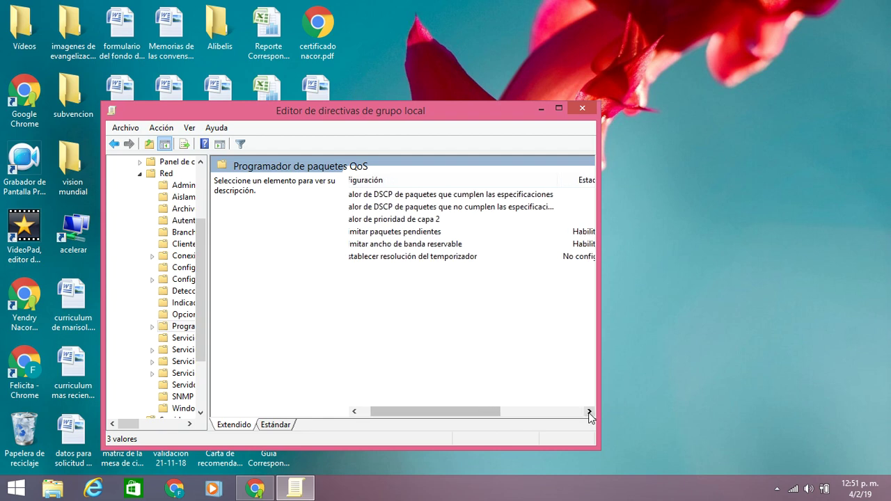
left_click(412, 234)
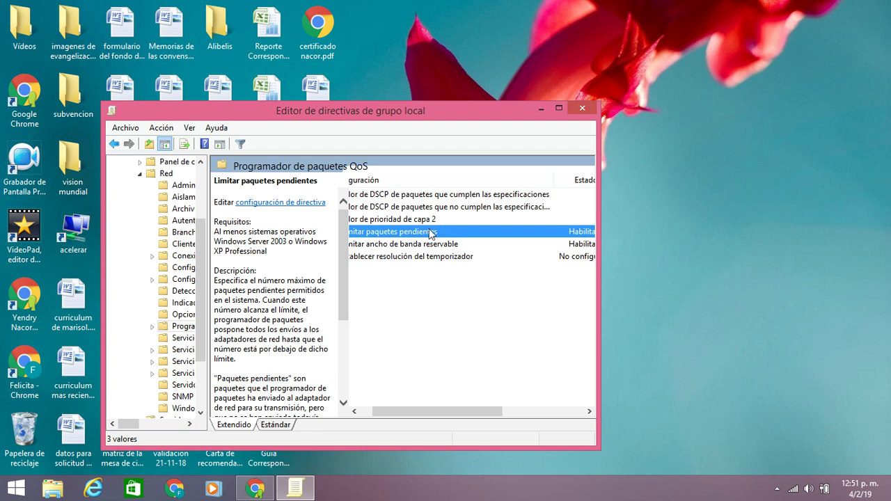
double_click(433, 234)
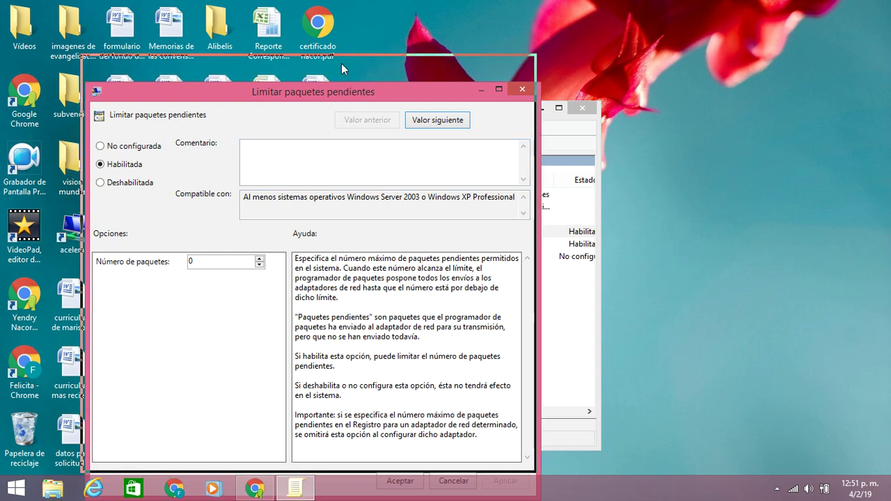
left_click_drag(346, 96, 341, 68)
left_click(122, 139)
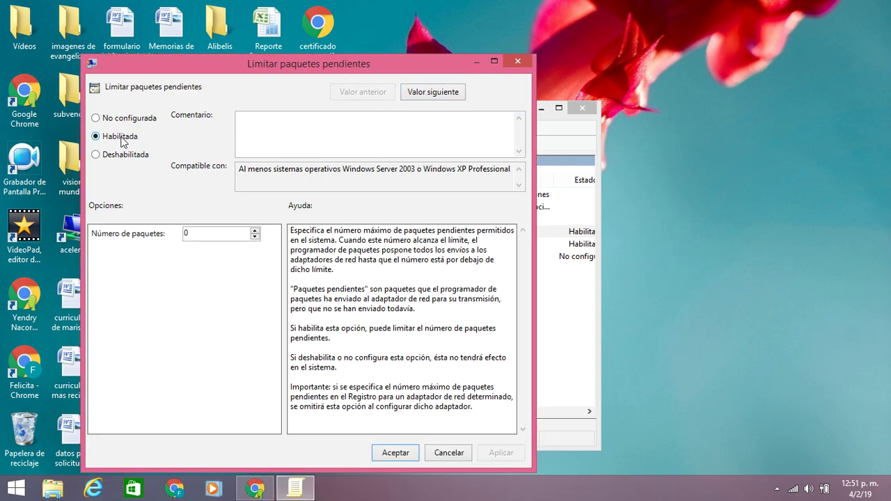
left_click(206, 233)
left_click(396, 452)
Accept the Limitar ancho de banda reservable policy as Habilitada with a 0 % limit and close the policy editor
left_click(452, 248)
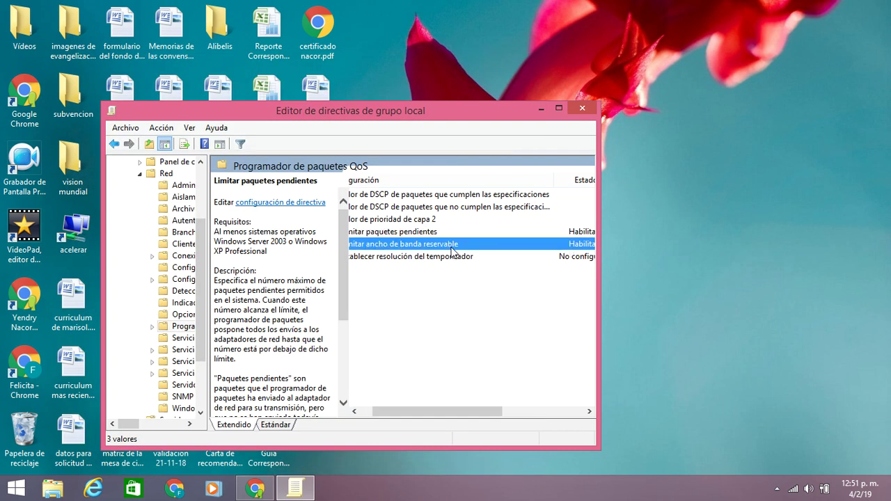
double_click(452, 248)
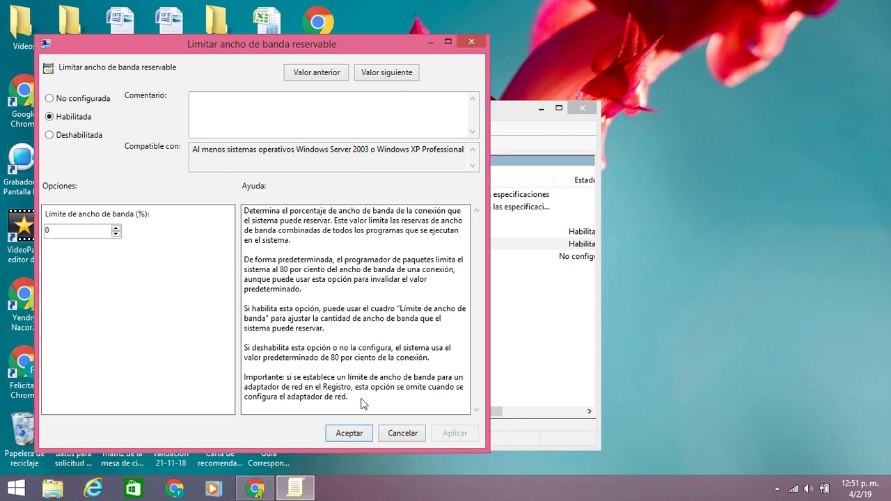
left_click(350, 433)
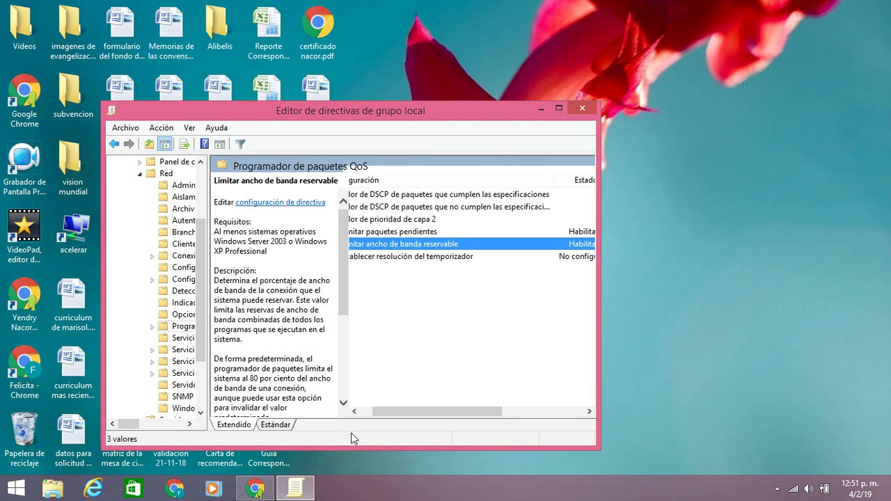
left_click(588, 107)
Refresh the Windows desktop twice
right_click(597, 195)
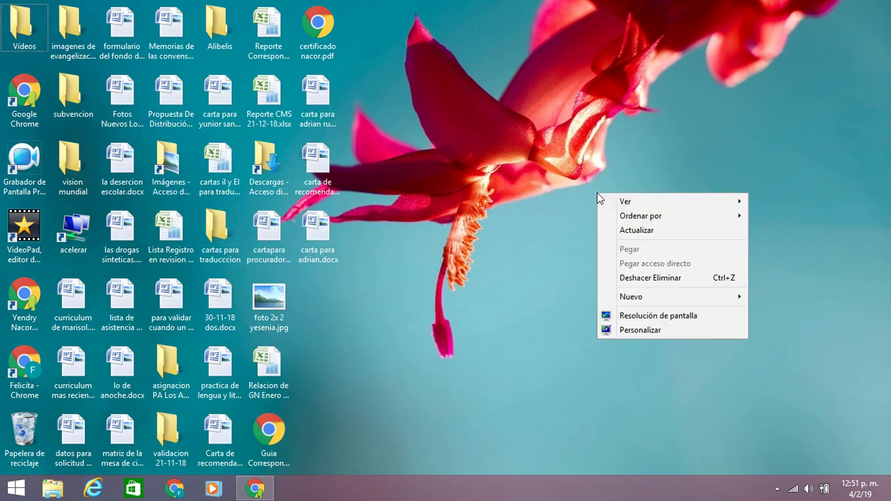
left_click(672, 231)
right_click(642, 234)
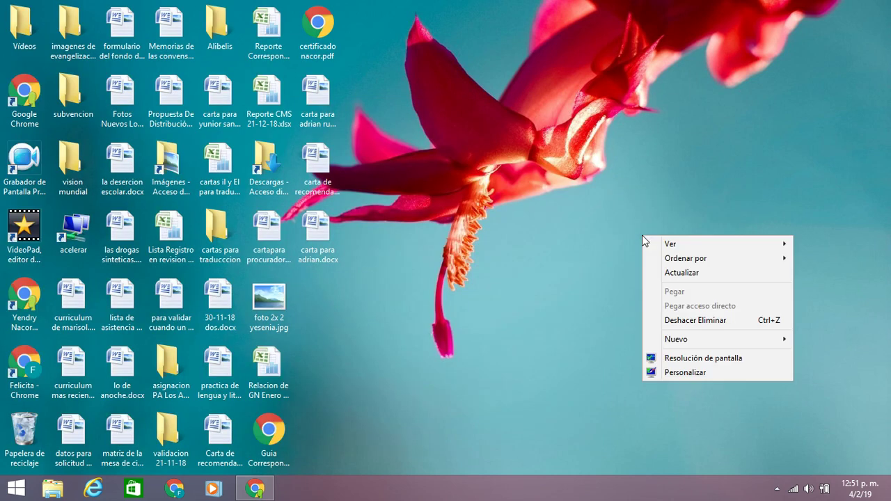
left_click(676, 272)
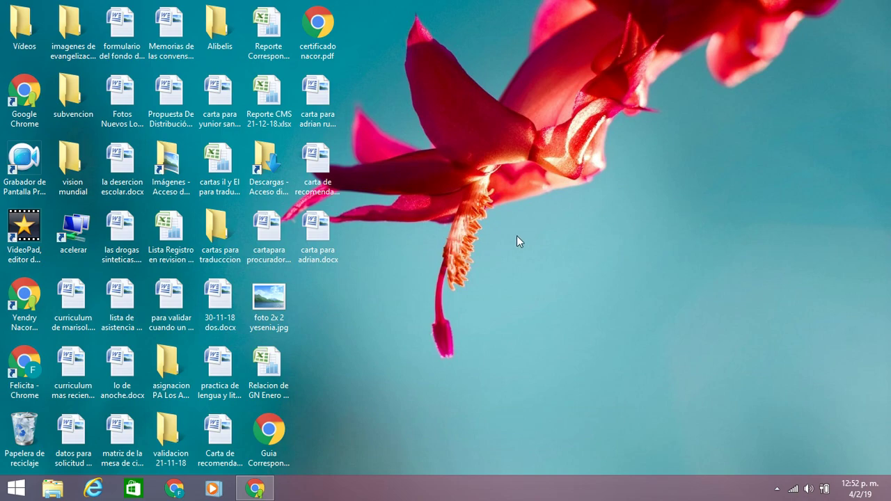
Switch to Chrome, start the speed test on speedtest.net and watch its speed gauge
left_click(264, 491)
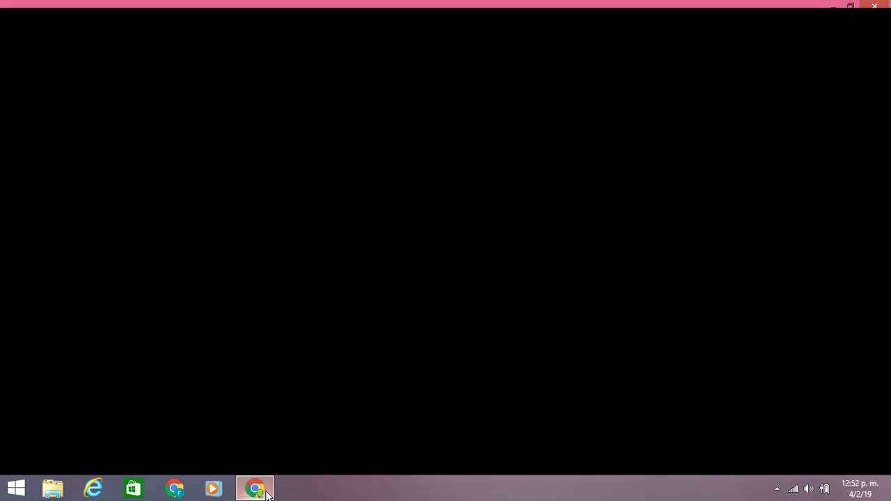
left_click(416, 310)
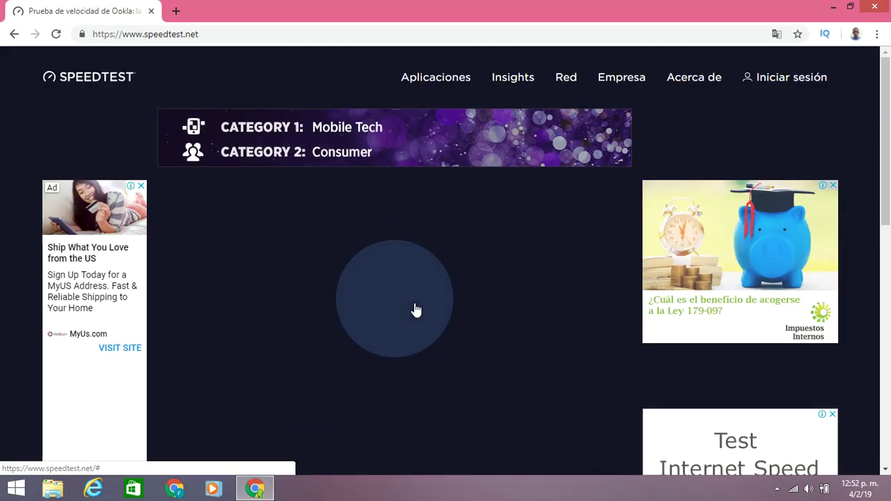
left_click(886, 469)
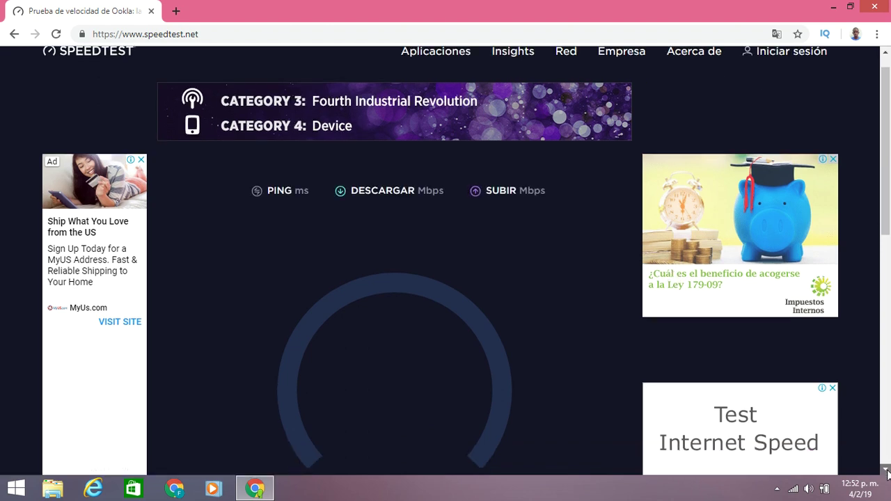
left_click(886, 471)
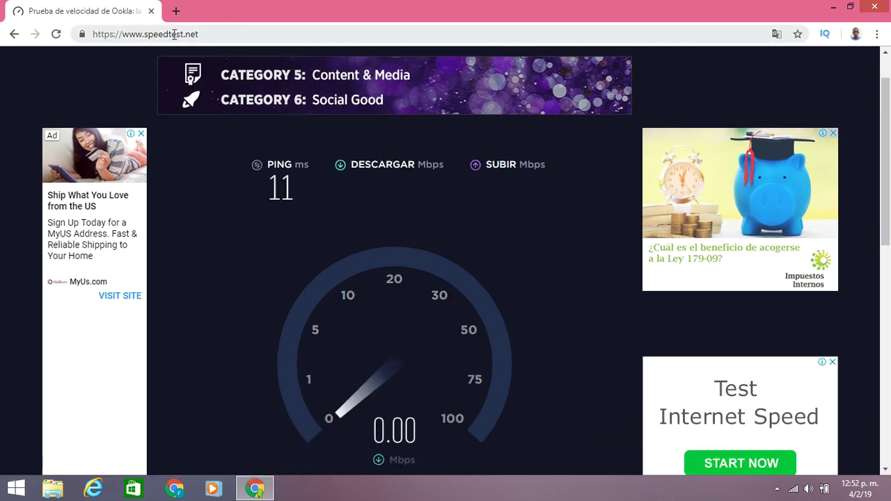
double_click(886, 471)
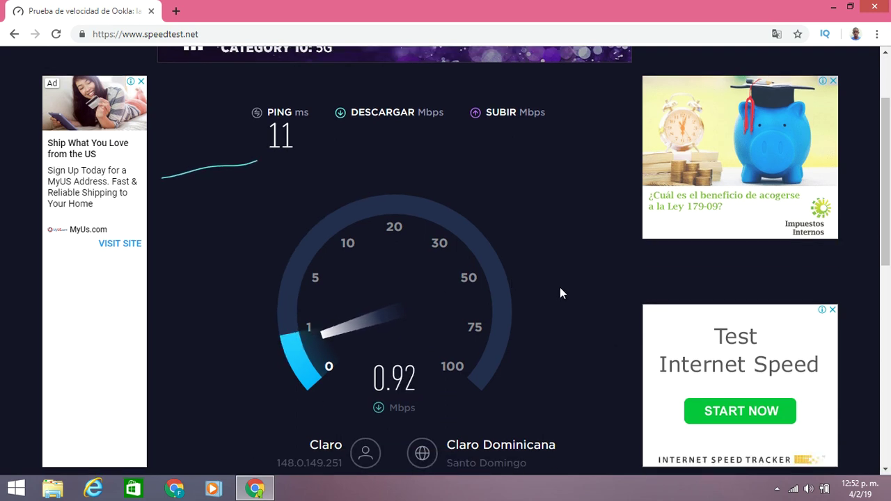